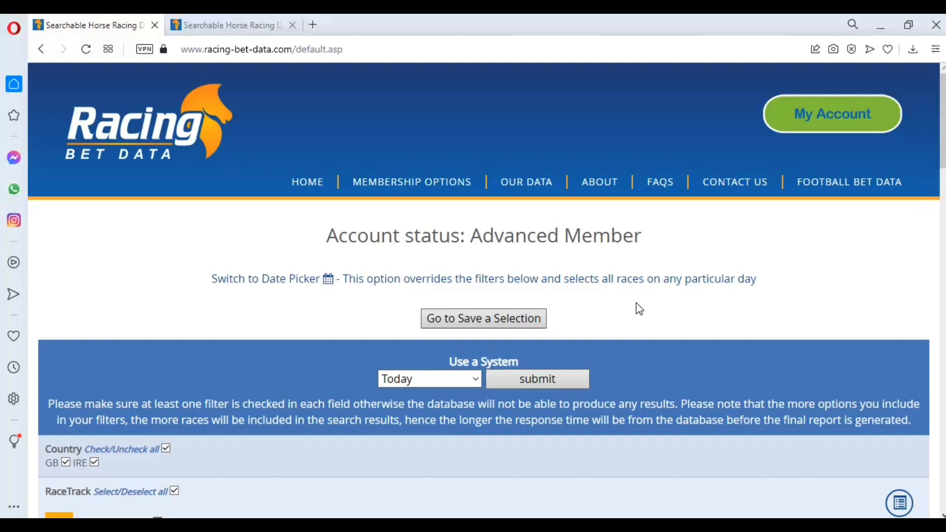
Step: Limit the race search to Yesterday with all other filters included, and get the results
{"action": "scroll", "coordinate": [636, 303], "scroll_direction": "down", "scroll_amount": 20}
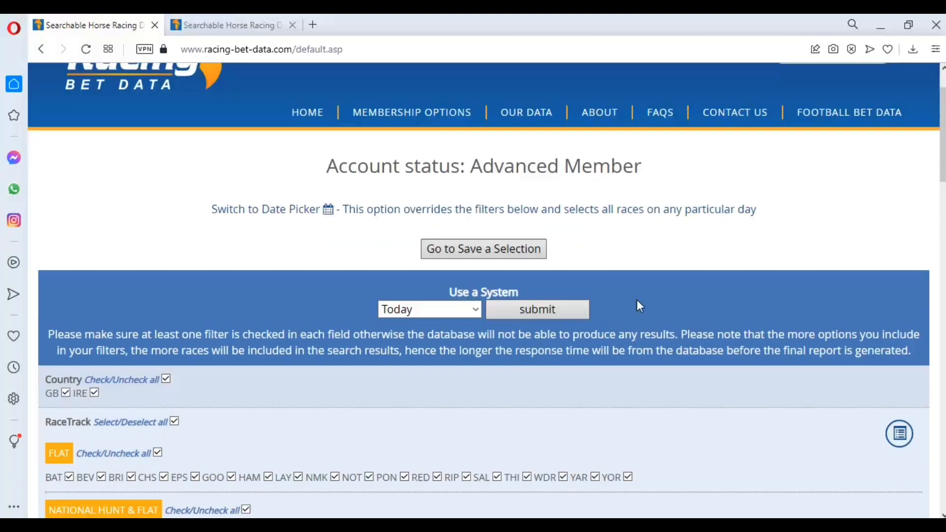
{"action": "scroll", "coordinate": [463, 309], "scroll_direction": "down", "scroll_amount": 10}
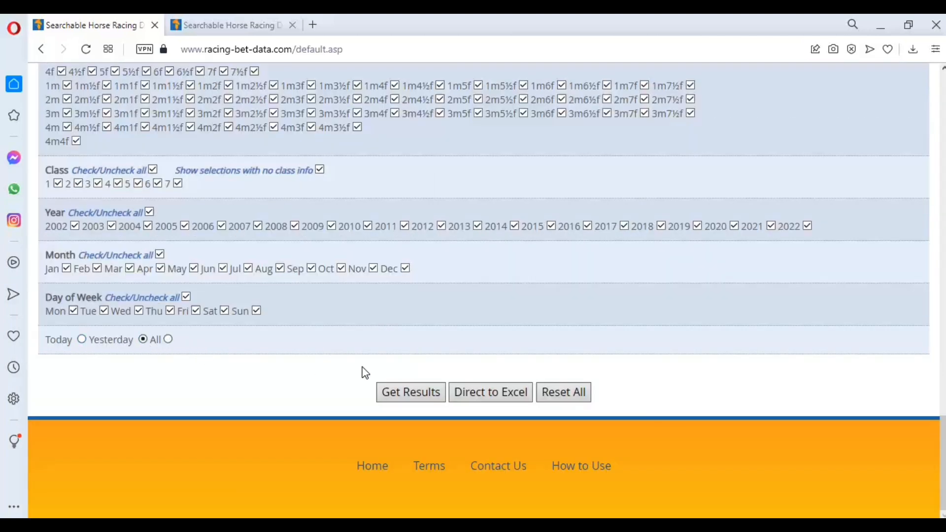
{"action": "left_click", "coordinate": [423, 397]}
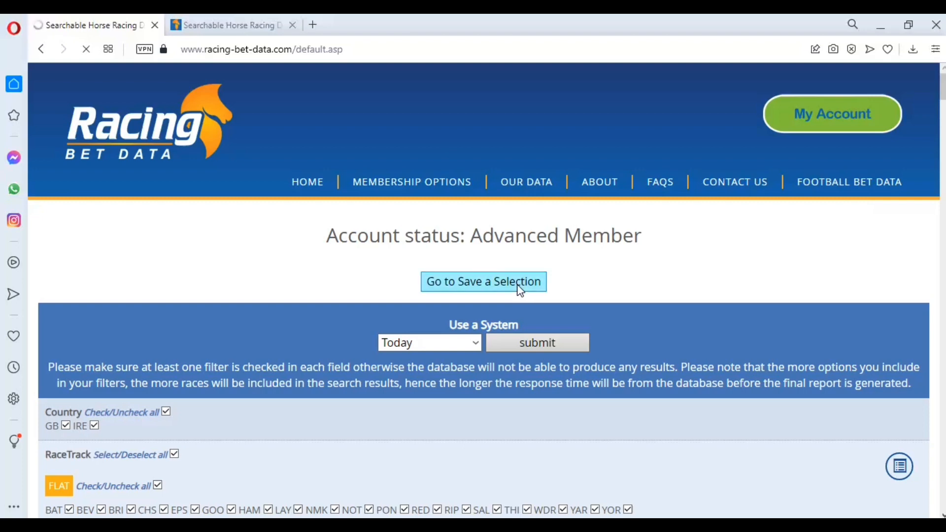
Step: Examine yesterday's race results table, looking through the runners, odds and placings for each track
{"action": "scroll", "coordinate": [520, 291], "scroll_direction": "down", "scroll_amount": 15}
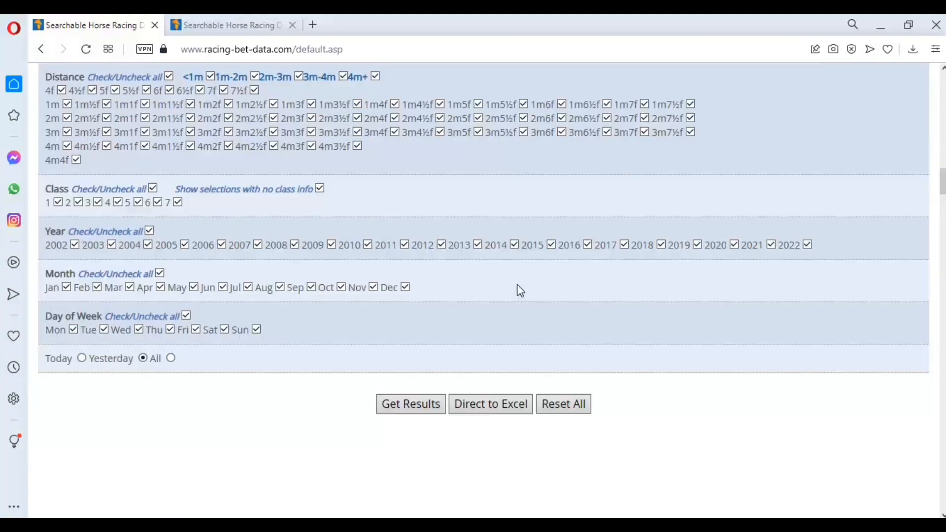
{"action": "scroll", "coordinate": [520, 291], "scroll_direction": "down", "scroll_amount": 8}
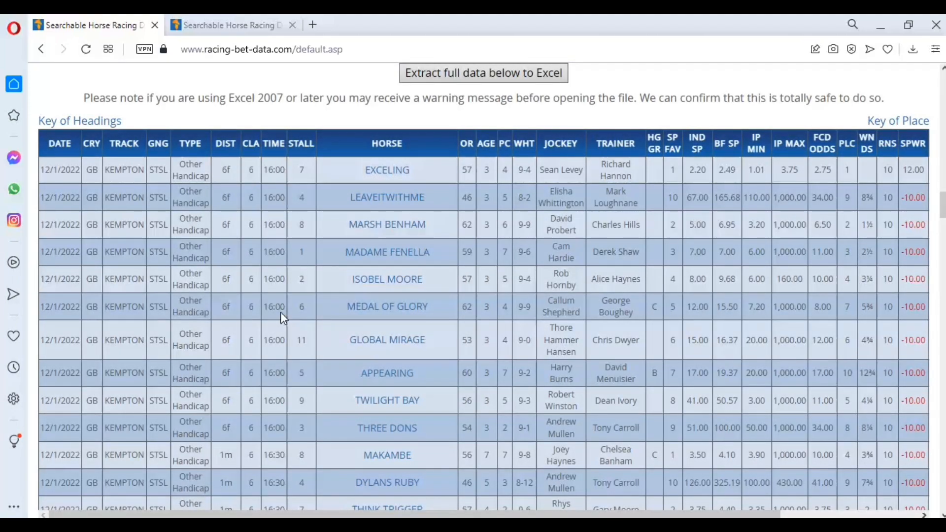
{"action": "scroll", "coordinate": [281, 315], "scroll_direction": "down", "scroll_amount": 10}
{"action": "scroll", "coordinate": [281, 316], "scroll_direction": "down", "scroll_amount": 20}
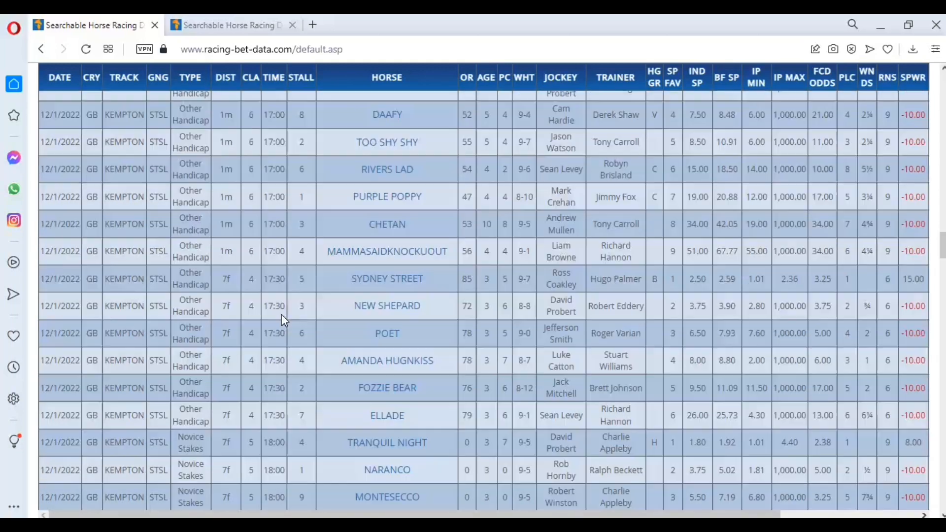
{"action": "scroll", "coordinate": [282, 316], "scroll_direction": "down", "scroll_amount": 20}
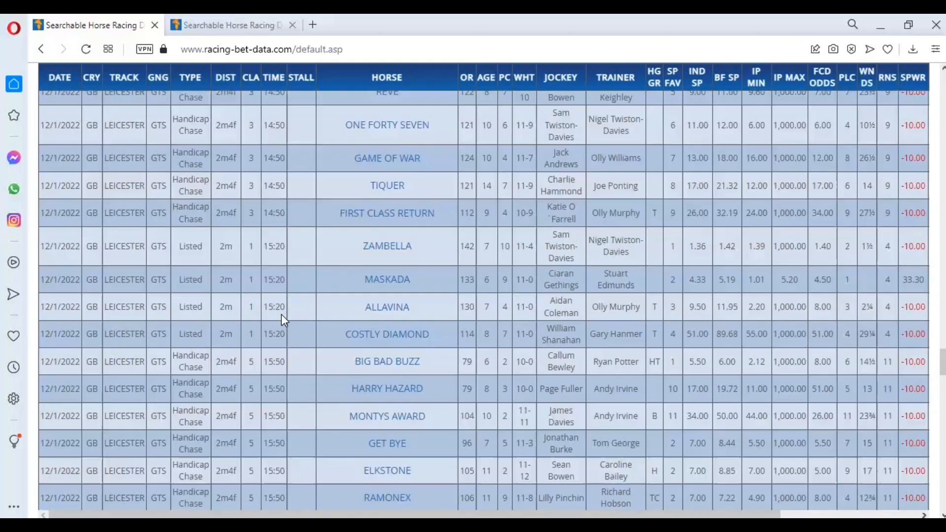
{"action": "scroll", "coordinate": [281, 314], "scroll_direction": "down", "scroll_amount": 5}
{"action": "scroll", "coordinate": [282, 314], "scroll_direction": "up", "scroll_amount": 15}
{"action": "scroll", "coordinate": [282, 313], "scroll_direction": "up", "scroll_amount": 5}
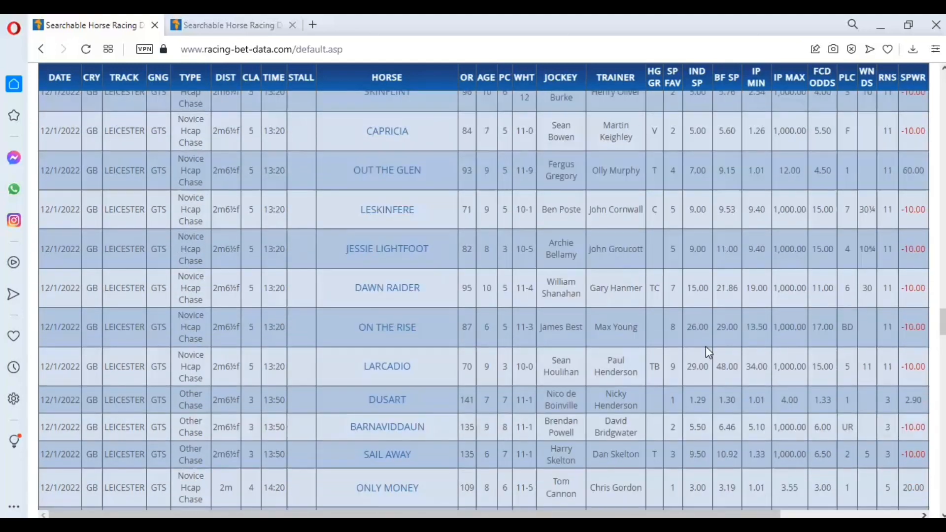
Step: Open the Results and Odds Download Files page and download today's horse racing results info file
{"action": "left_click_drag", "start_coordinate": [942, 323], "coordinate": [943, 103]}
{"action": "mouse_move", "coordinate": [534, 161]}
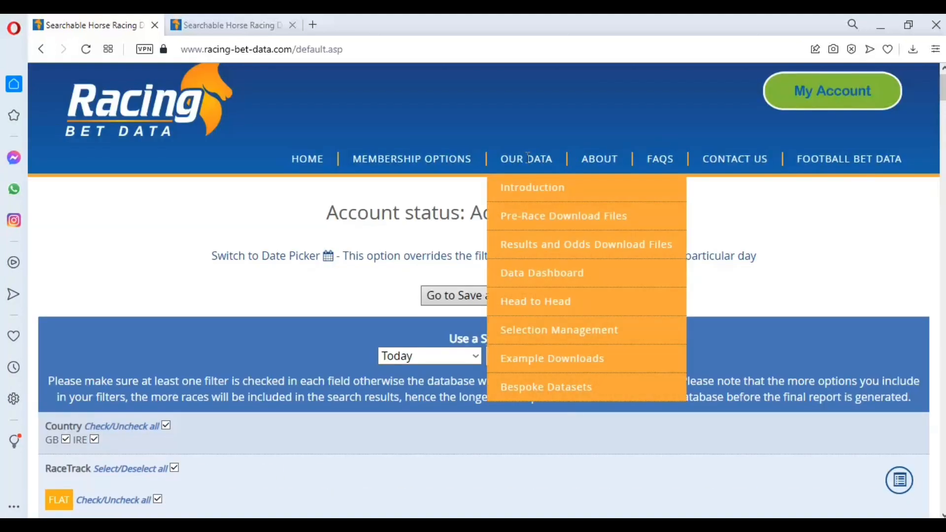
{"action": "left_click", "coordinate": [566, 259]}
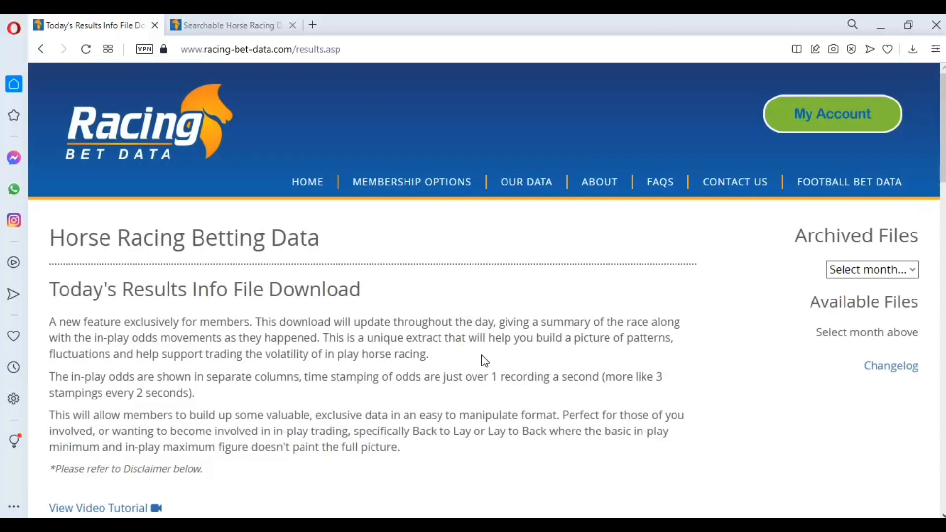
{"action": "scroll", "coordinate": [484, 361], "scroll_direction": "down", "scroll_amount": 5}
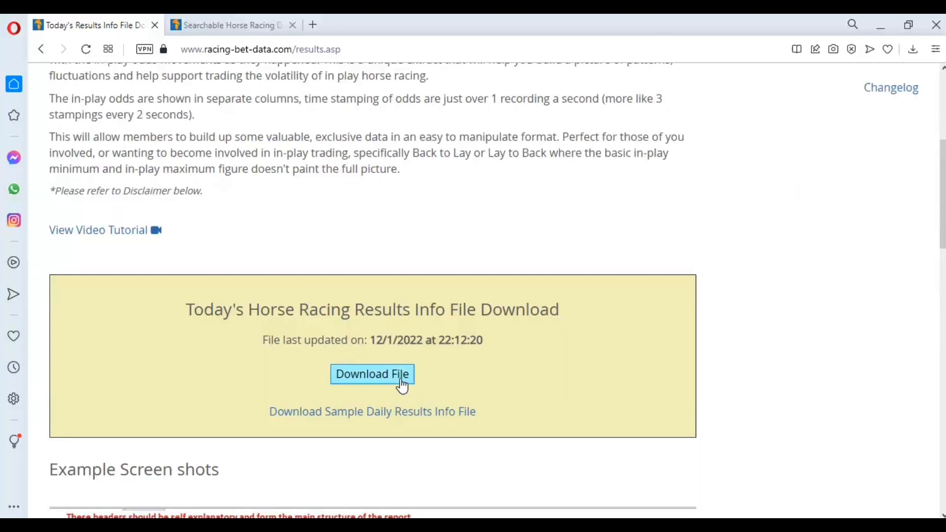
{"action": "left_click", "coordinate": [401, 379]}
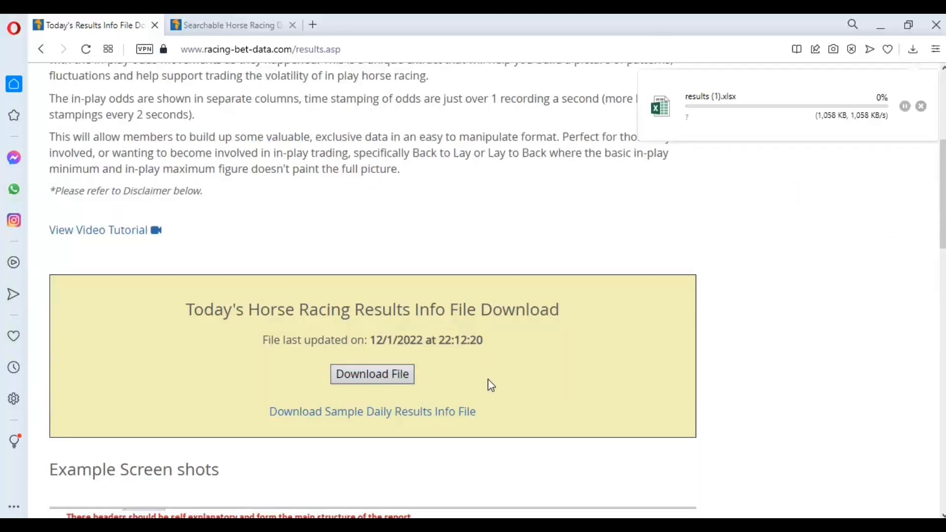
Step: Open the downloaded results (1).xlsx in Excel, look through the rows of the Results sheet, and close the workbook
{"action": "left_click", "coordinate": [778, 106]}
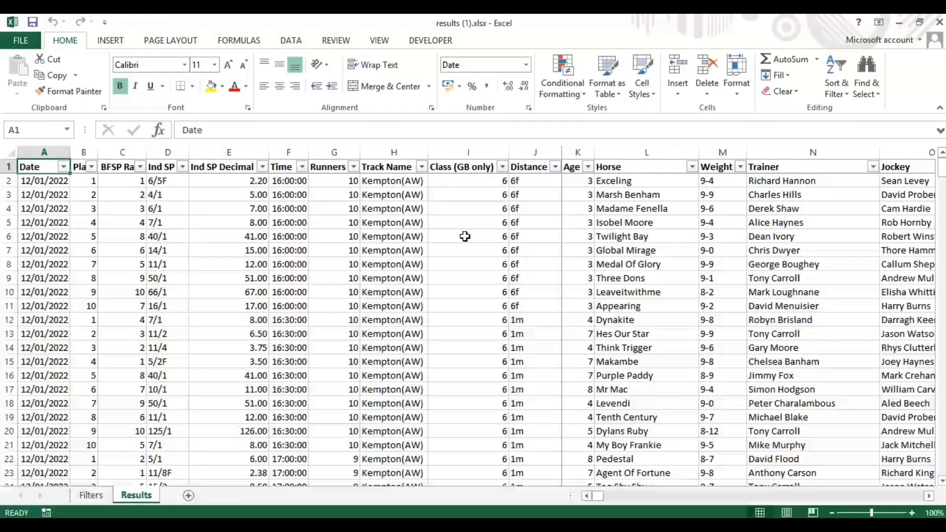
{"action": "left_click", "coordinate": [291, 223]}
{"action": "scroll", "coordinate": [323, 224], "scroll_direction": "down", "scroll_amount": 16}
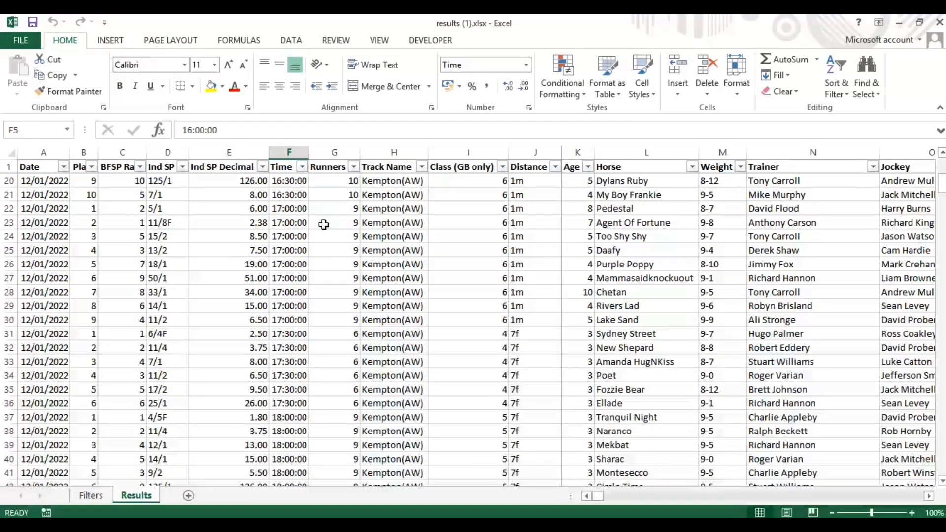
{"action": "scroll", "coordinate": [325, 225], "scroll_direction": "down", "scroll_amount": 8}
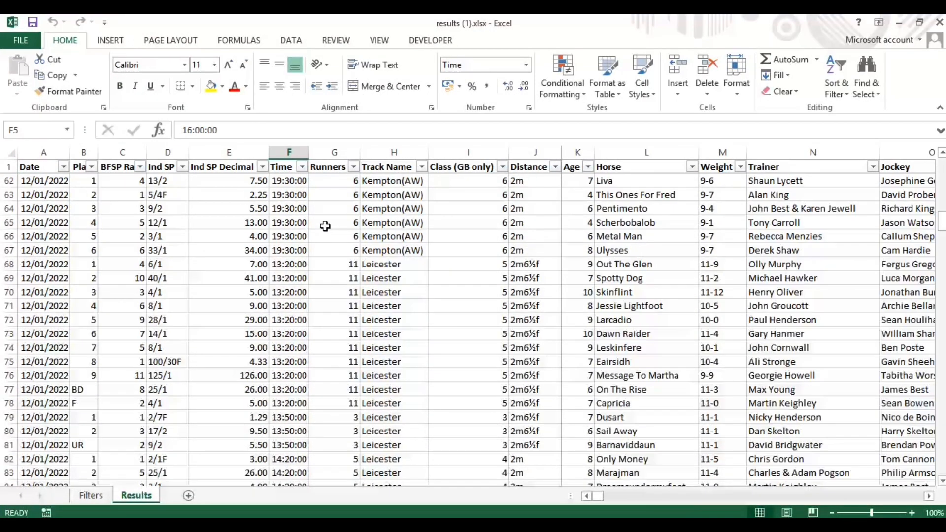
{"action": "left_click", "coordinate": [939, 23]}
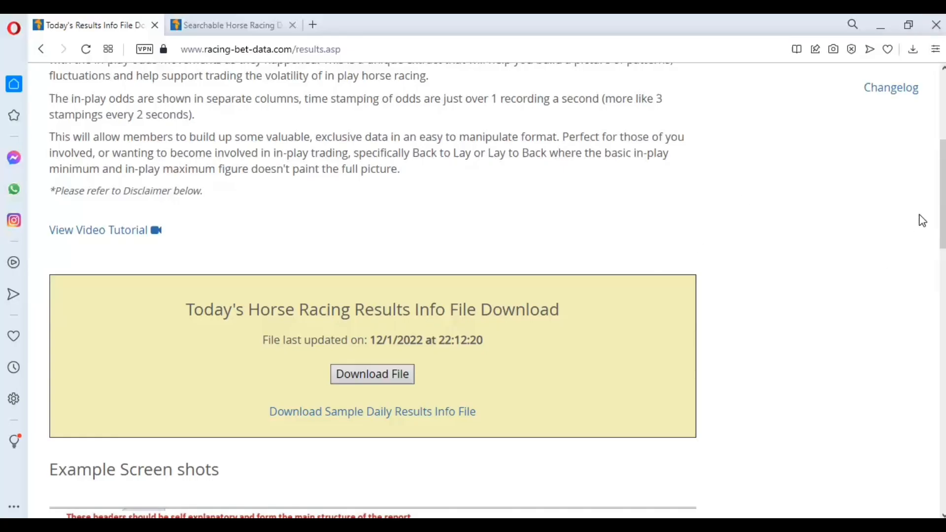
Step: Open the Pre-Race Download Files page and download today's pre-race info data file
{"action": "scroll", "coordinate": [886, 159], "scroll_direction": "up", "scroll_amount": 3}
{"action": "mouse_move", "coordinate": [514, 74]}
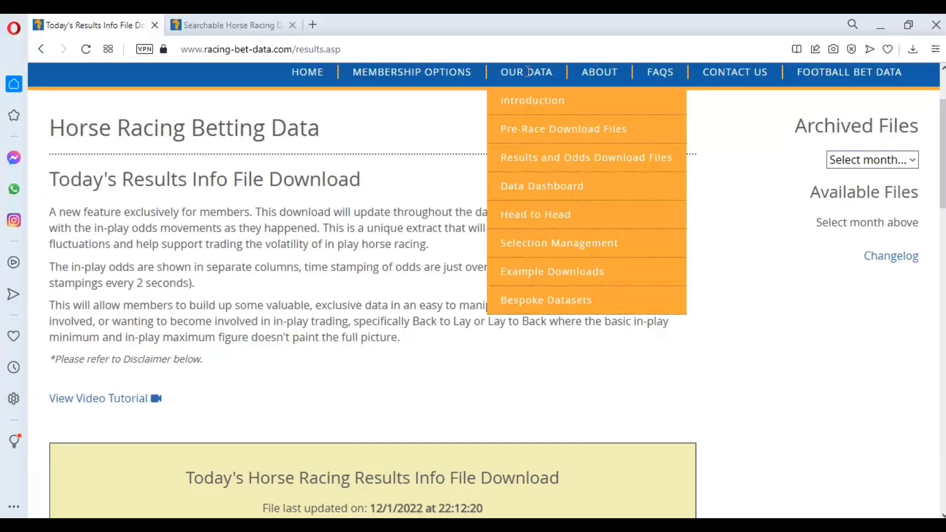
{"action": "left_click", "coordinate": [572, 140]}
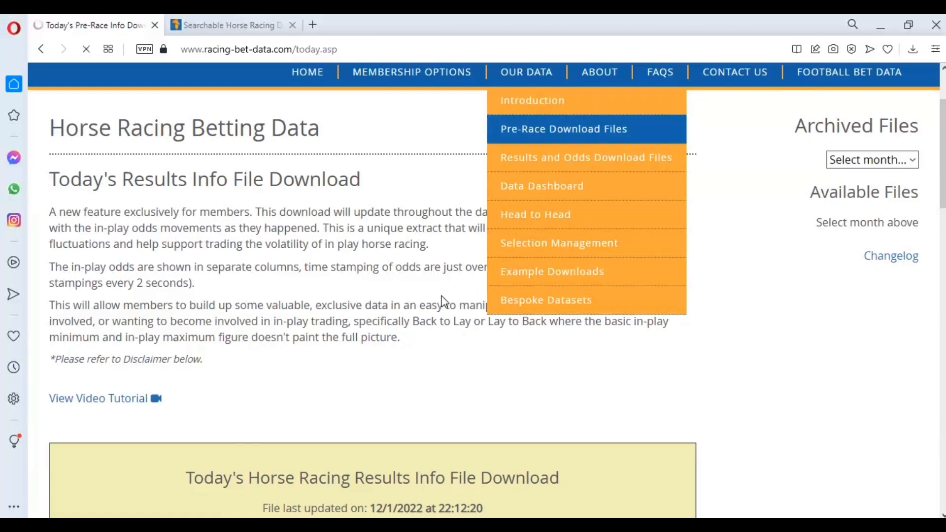
{"action": "scroll", "coordinate": [447, 303], "scroll_direction": "down", "scroll_amount": 5}
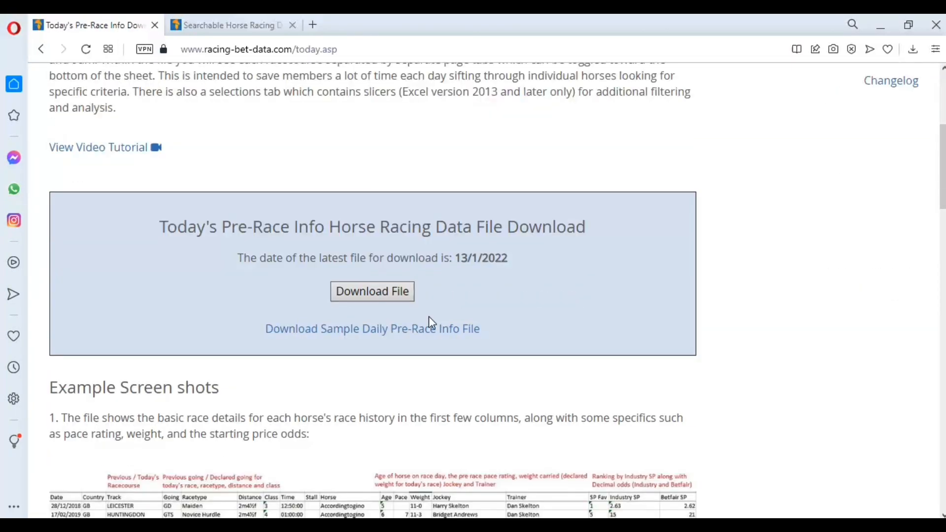
{"action": "left_click", "coordinate": [397, 295]}
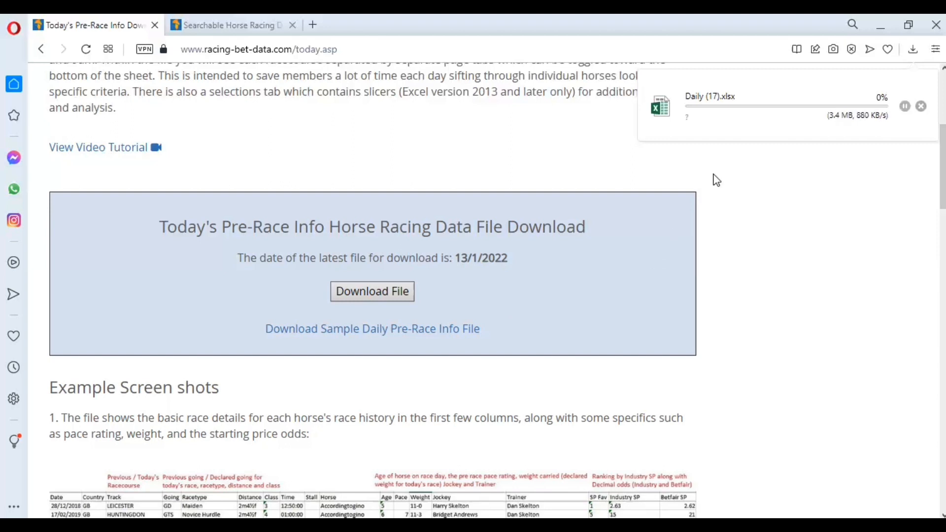
Step: Open the downloaded Daily (17).xlsx in Excel, look through the Combined sheet's horse histories, and close it without saving
{"action": "left_click", "coordinate": [724, 114]}
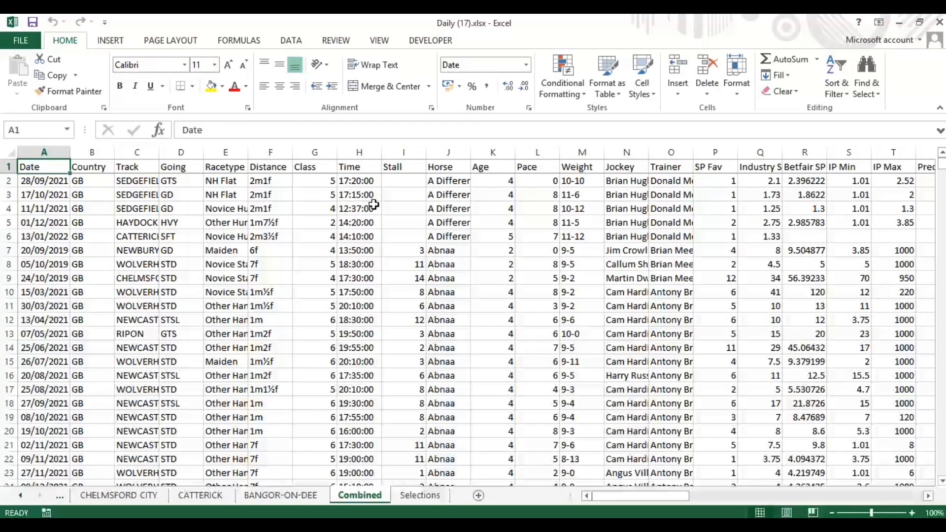
{"action": "left_click", "coordinate": [365, 208]}
{"action": "scroll", "coordinate": [375, 195], "scroll_direction": "down", "scroll_amount": 2}
{"action": "scroll", "coordinate": [374, 195], "scroll_direction": "down", "scroll_amount": 18}
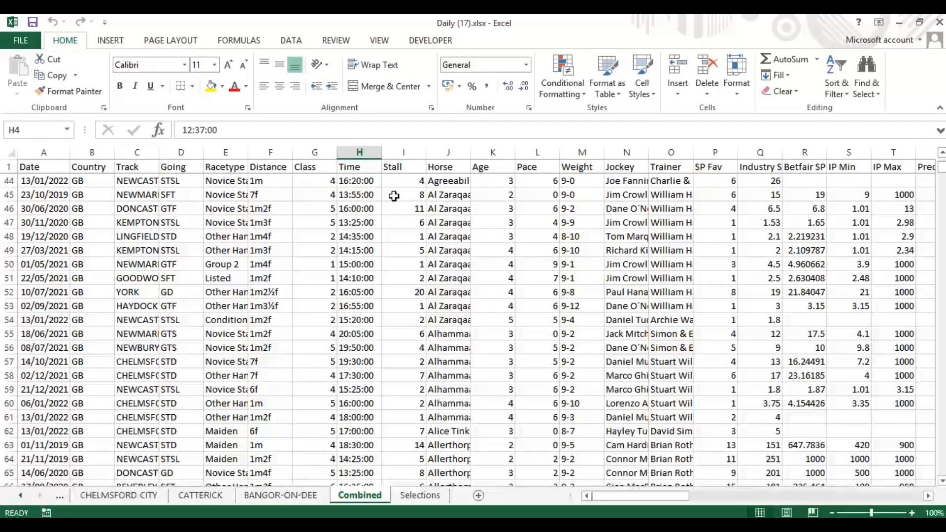
{"action": "scroll", "coordinate": [394, 198], "scroll_direction": "down", "scroll_amount": 11}
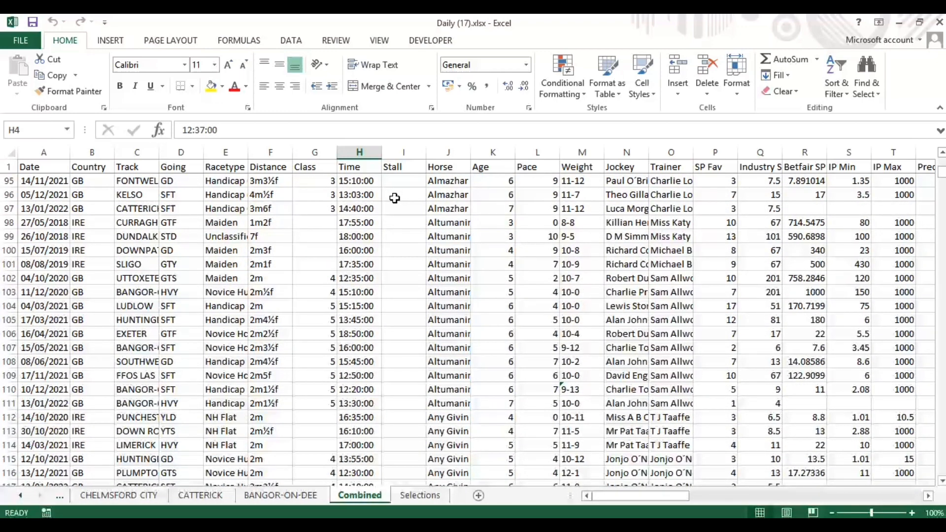
{"action": "left_click", "coordinate": [938, 22]}
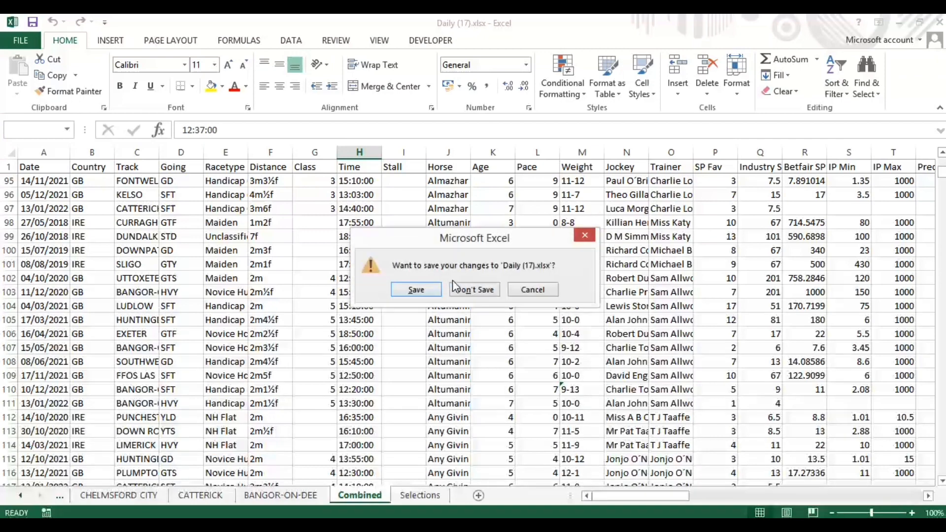
{"action": "left_click", "coordinate": [453, 287]}
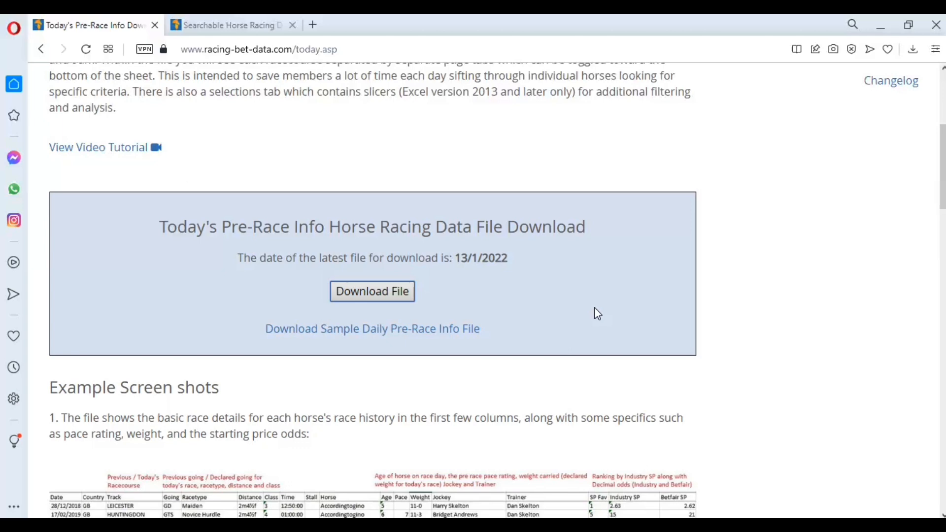
Step: Open the Data Dashboard page with the searchable racing database filters
{"action": "scroll", "coordinate": [594, 308], "scroll_direction": "up", "scroll_amount": 5}
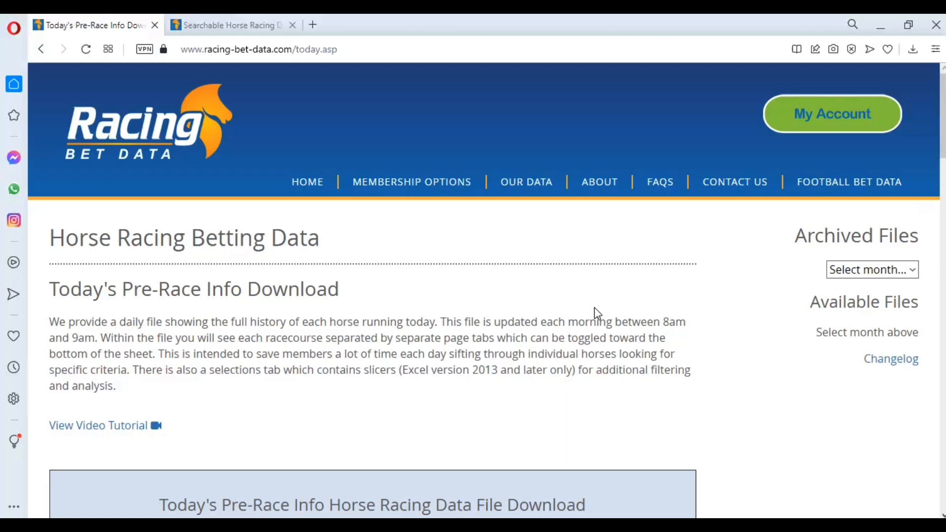
{"action": "mouse_move", "coordinate": [539, 184]}
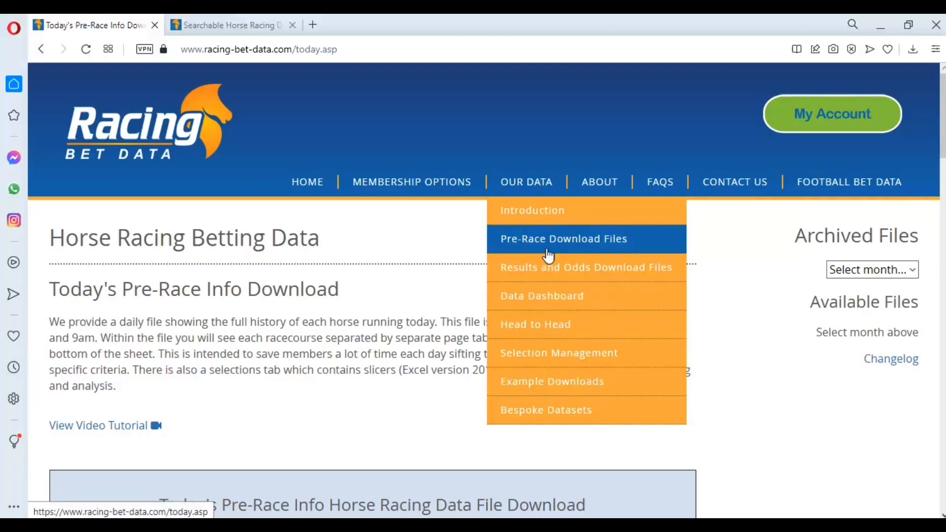
{"action": "left_click", "coordinate": [551, 294]}
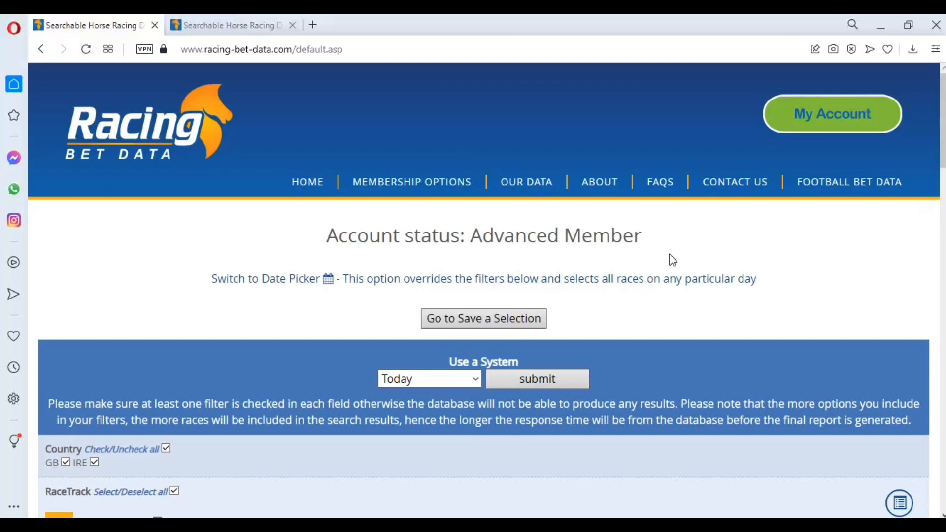
{"action": "mouse_move", "coordinate": [536, 196]}
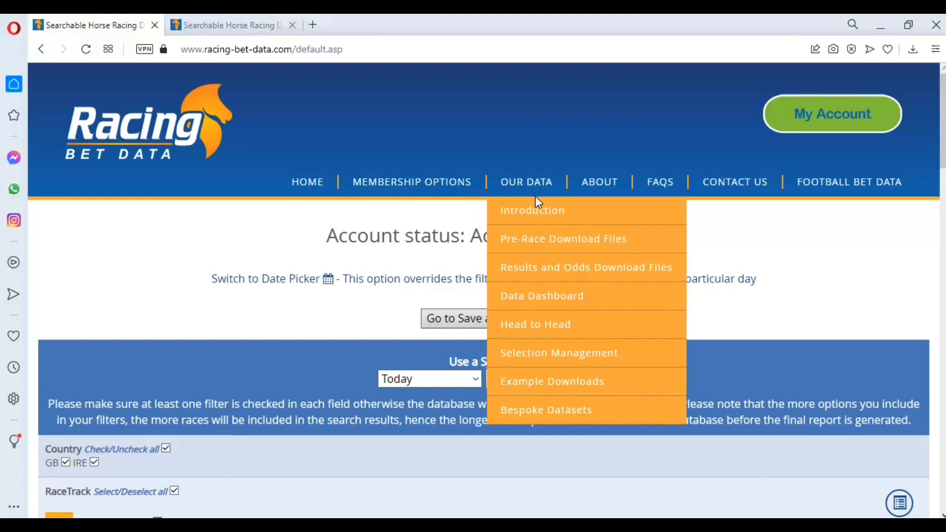
Step: Keep both countries included and restrict the RaceTrack filter to the FLAT group only
{"action": "scroll", "coordinate": [834, 232], "scroll_direction": "down", "scroll_amount": 4}
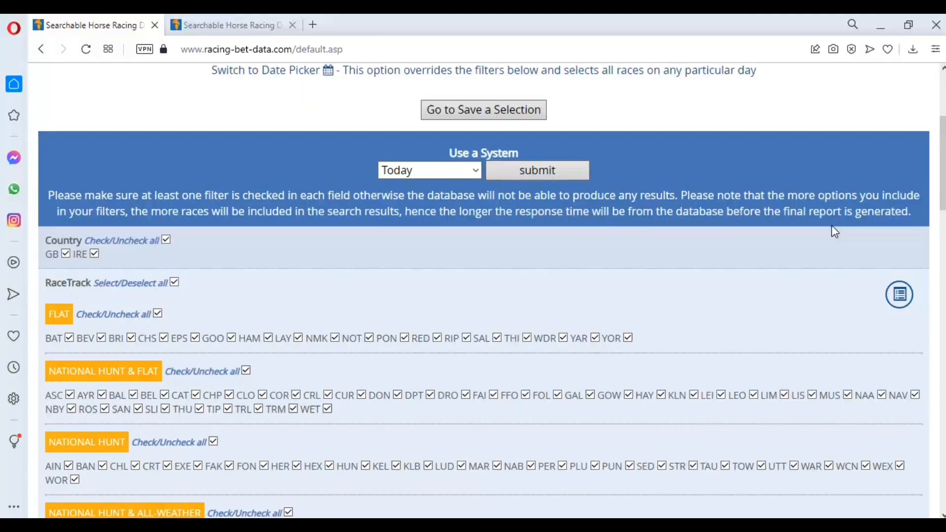
{"action": "scroll", "coordinate": [834, 232], "scroll_direction": "down", "scroll_amount": 4}
{"action": "scroll", "coordinate": [696, 205], "scroll_direction": "up", "scroll_amount": 4}
{"action": "left_click", "coordinate": [166, 240]}
{"action": "left_click", "coordinate": [166, 240]}
{"action": "left_click", "coordinate": [174, 282]}
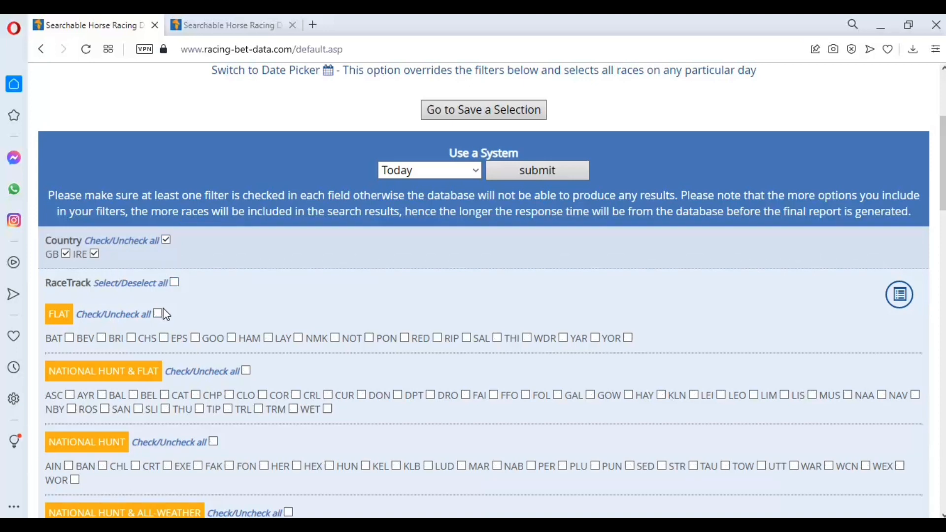
{"action": "left_click", "coordinate": [157, 314]}
Step: Restrict the search to the year 2019 and the month of August, and get the results
{"action": "scroll", "coordinate": [291, 309], "scroll_direction": "down", "scroll_amount": 15}
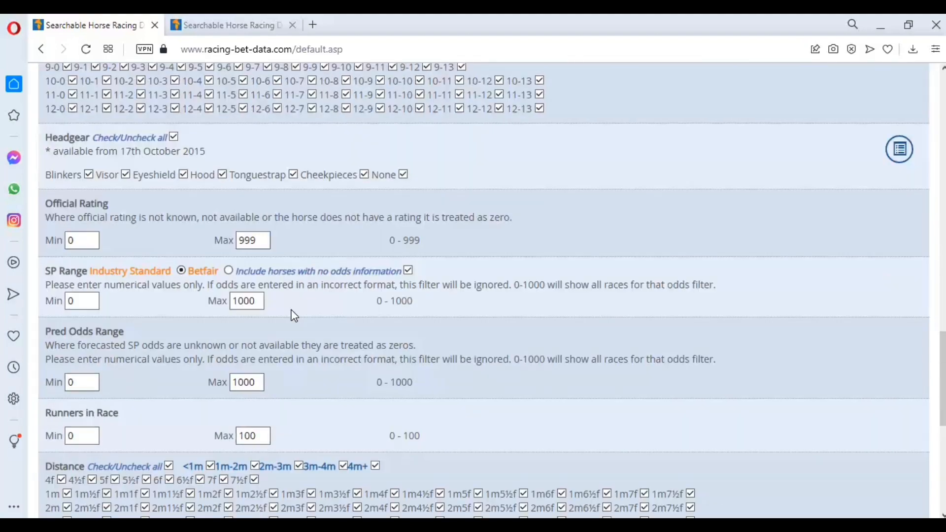
{"action": "scroll", "coordinate": [294, 316], "scroll_direction": "down", "scroll_amount": 7}
{"action": "left_click", "coordinate": [149, 272]}
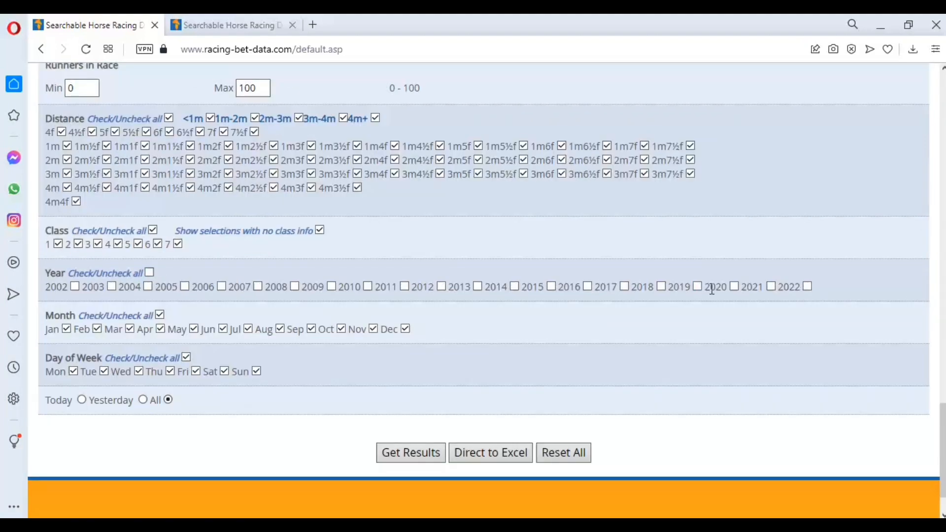
{"action": "left_click", "coordinate": [696, 287]}
{"action": "left_click", "coordinate": [159, 315]}
{"action": "left_click", "coordinate": [280, 329]}
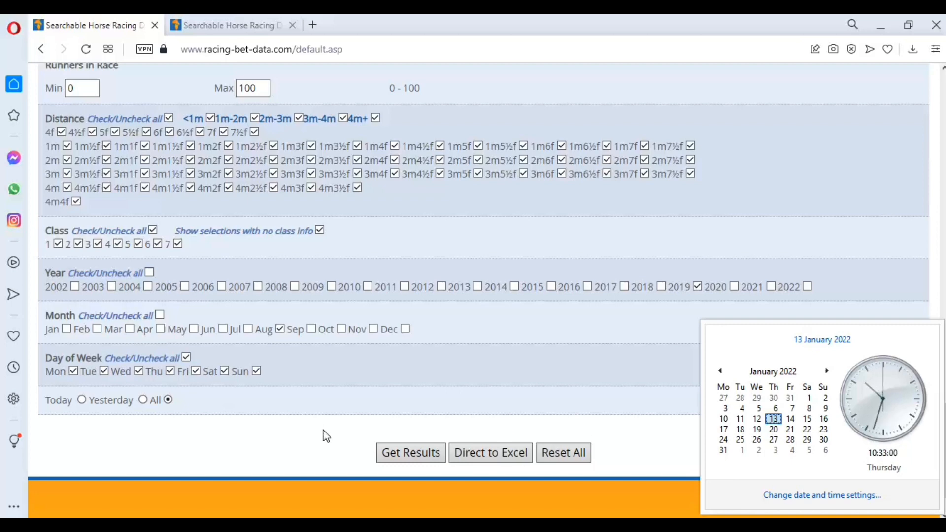
{"action": "left_click", "coordinate": [400, 449]}
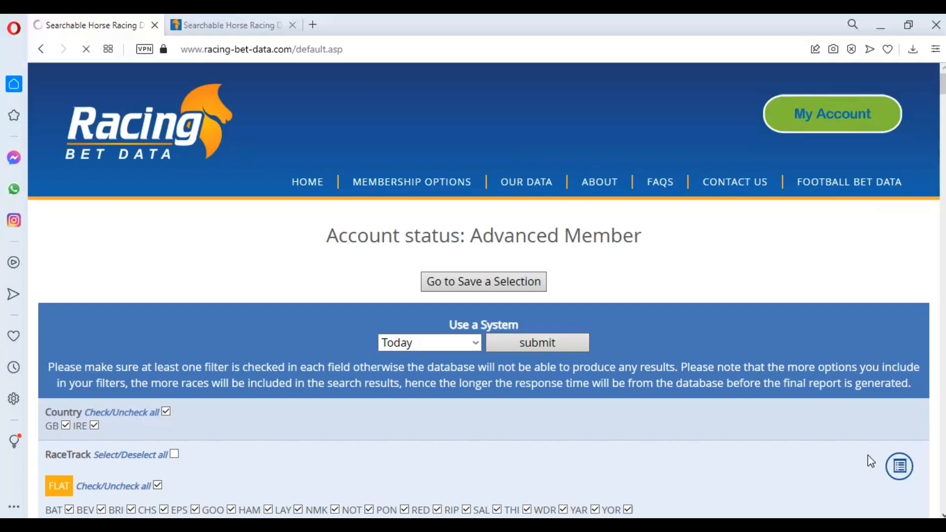
Step: Check the system clock while the query runs and again at its results to time the search
{"action": "left_click", "coordinate": [908, 525]}
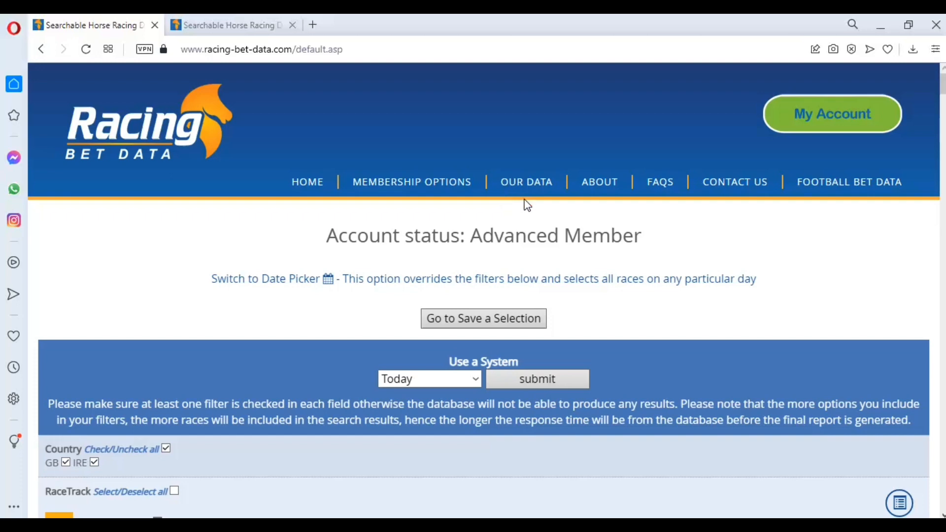
{"action": "scroll", "coordinate": [855, 422], "scroll_direction": "down", "scroll_amount": 15}
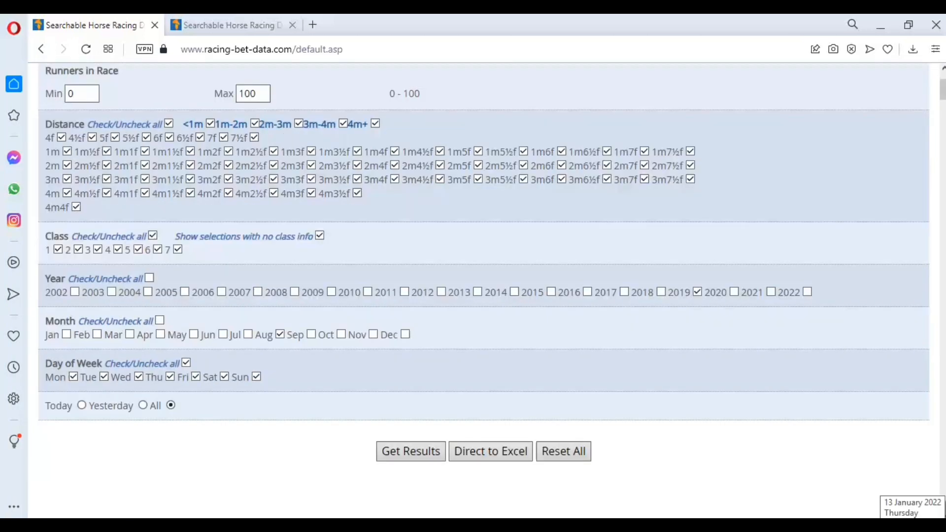
{"action": "left_click", "coordinate": [905, 516]}
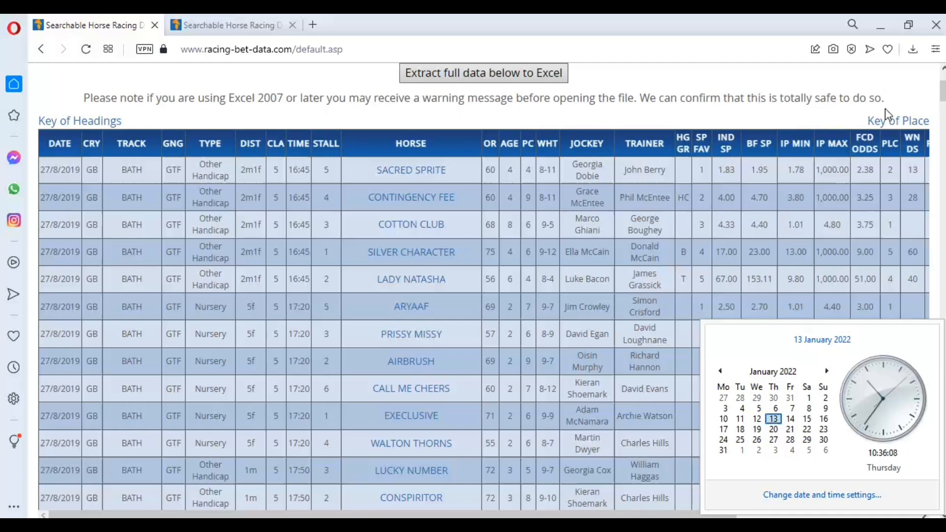
Step: Look through the August 2019 race results and the Profitability table beneath them
{"action": "left_click_drag", "start_coordinate": [936, 94], "coordinate": [937, 503]}
{"action": "scroll", "coordinate": [668, 232], "scroll_direction": "up", "scroll_amount": 8}
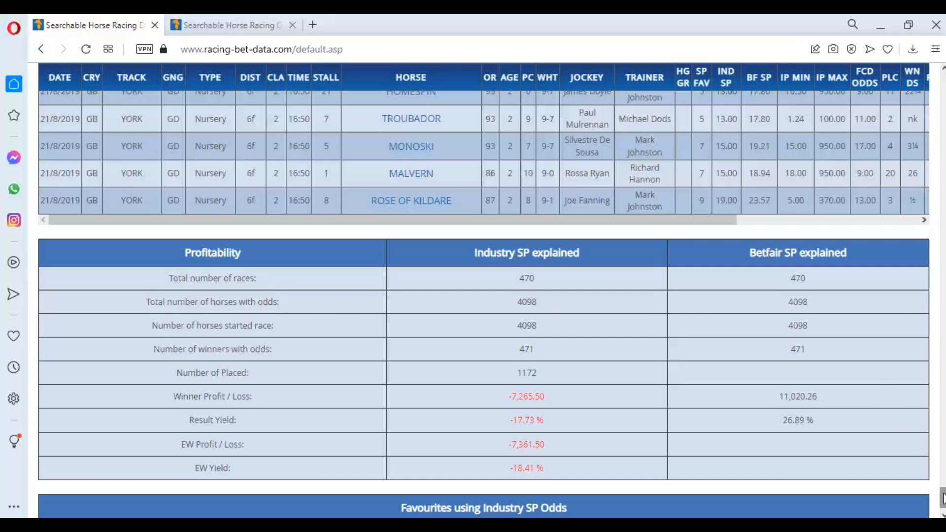
{"action": "left_click_drag", "start_coordinate": [943, 494], "coordinate": [943, 482]}
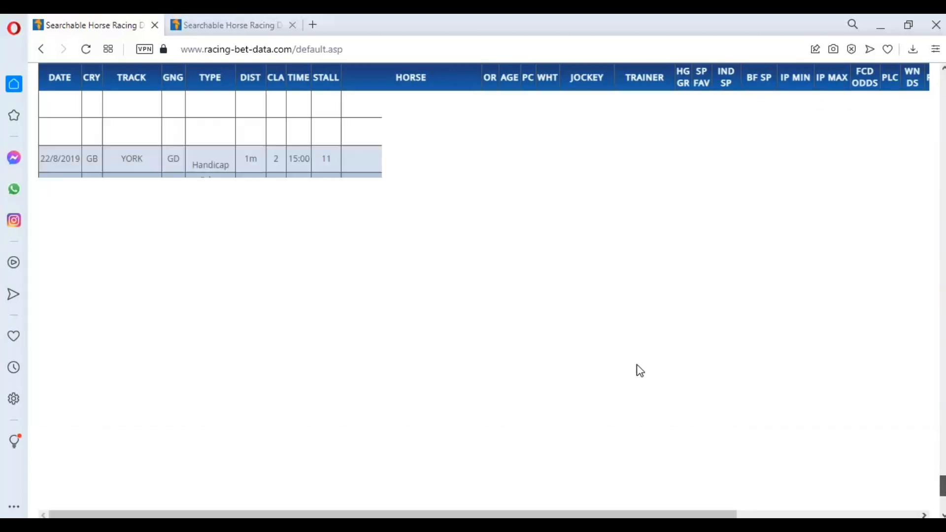
{"action": "scroll", "coordinate": [495, 348], "scroll_direction": "up", "scroll_amount": 7}
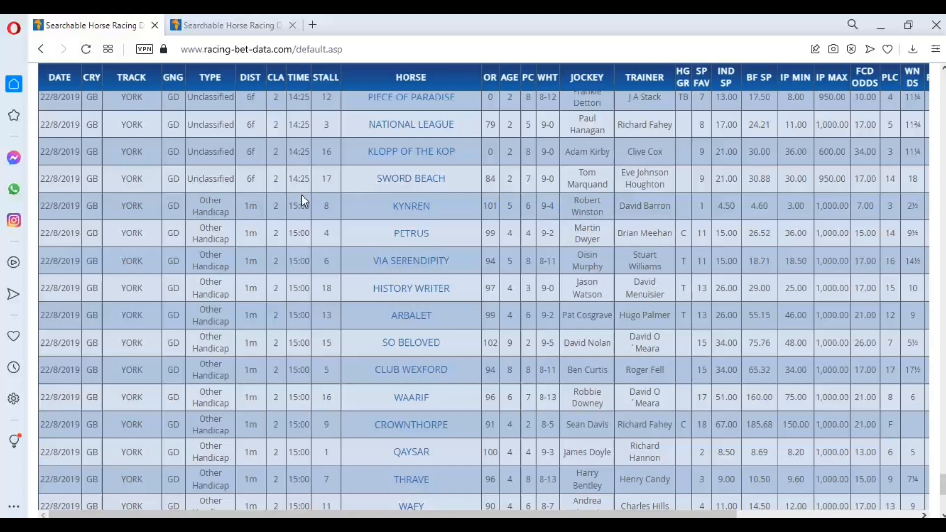
{"action": "scroll", "coordinate": [302, 196], "scroll_direction": "up", "scroll_amount": 3}
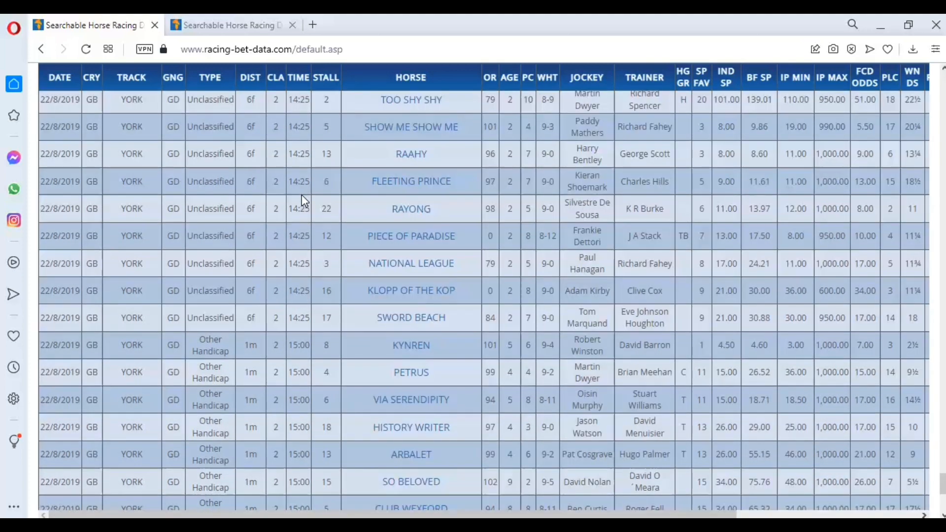
{"action": "scroll", "coordinate": [301, 194], "scroll_direction": "up", "scroll_amount": 8}
{"action": "scroll", "coordinate": [301, 194], "scroll_direction": "down", "scroll_amount": 20}
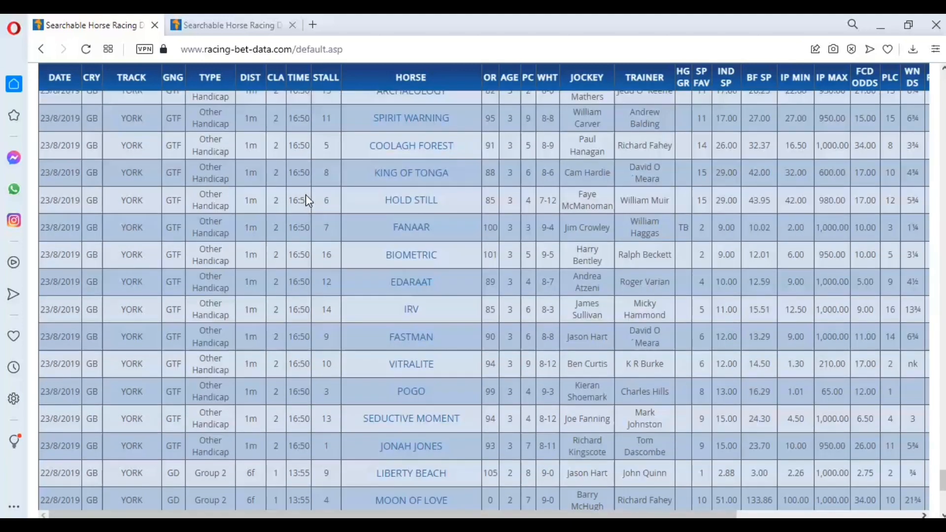
Step: View the historic data for the horse Western Hero from the York results of 23/8/2019, and close it
{"action": "scroll", "coordinate": [305, 194], "scroll_direction": "up", "scroll_amount": 6}
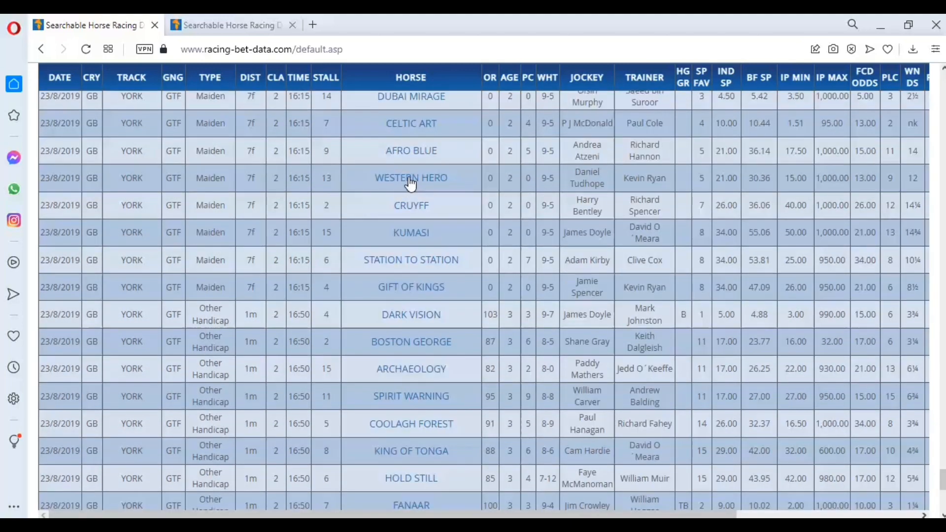
{"action": "left_click", "coordinate": [412, 186]}
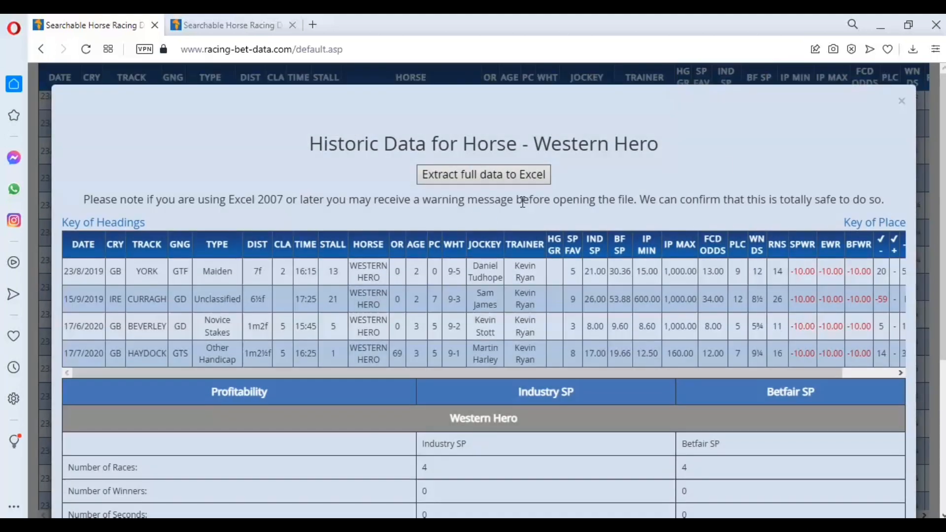
{"action": "left_click", "coordinate": [902, 103]}
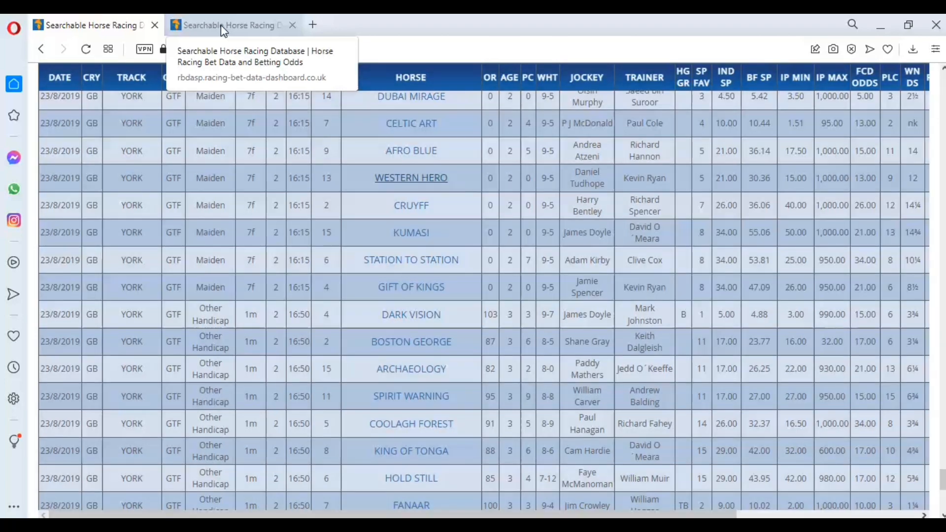
Step: Switch to the Data Dashboard page and restrict its Racetracks filter to the FLAT group only
{"action": "left_click", "coordinate": [221, 24]}
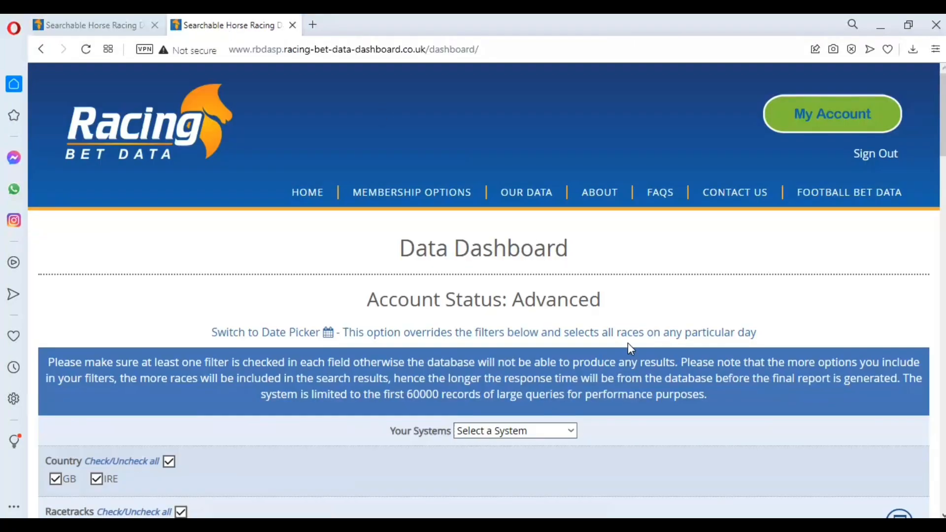
{"action": "scroll", "coordinate": [628, 344], "scroll_direction": "down", "scroll_amount": 4}
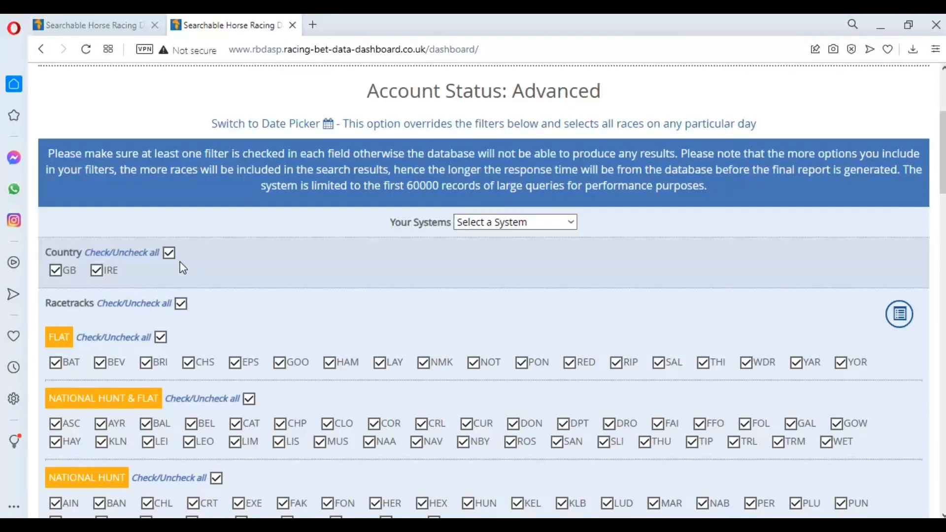
{"action": "left_click", "coordinate": [181, 304]}
{"action": "left_click", "coordinate": [161, 337]}
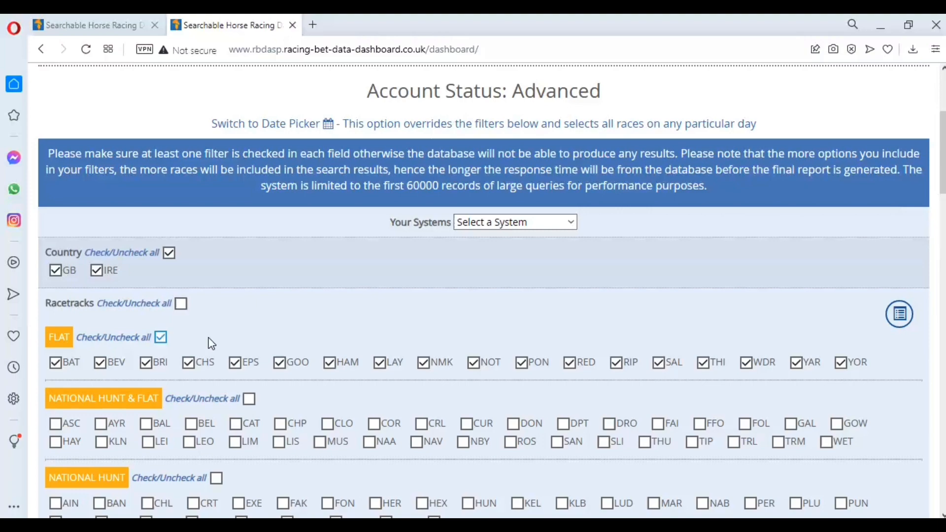
Step: Restrict the dashboard search to the year 2019 and the month of August
{"action": "scroll", "coordinate": [410, 336], "scroll_direction": "down", "scroll_amount": 1}
{"action": "scroll", "coordinate": [411, 337], "scroll_direction": "down", "scroll_amount": 15}
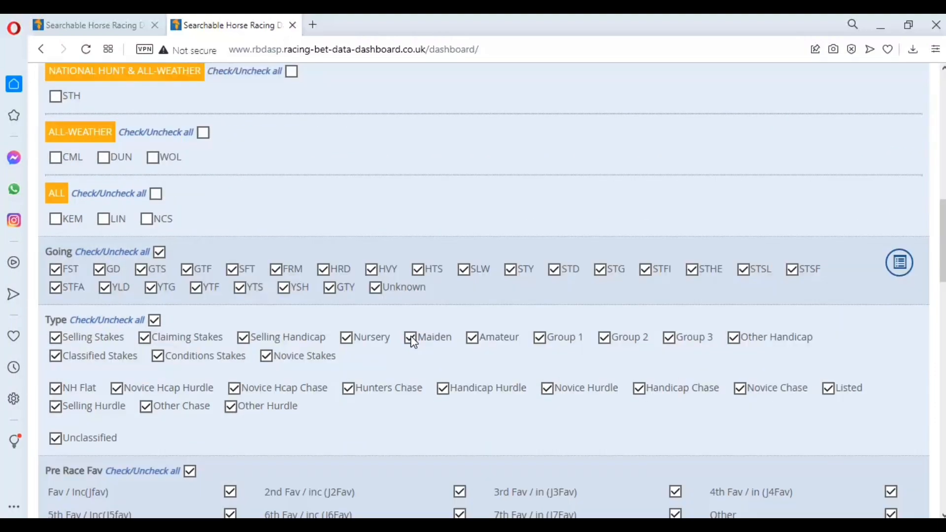
{"action": "scroll", "coordinate": [410, 335], "scroll_direction": "down", "scroll_amount": 4}
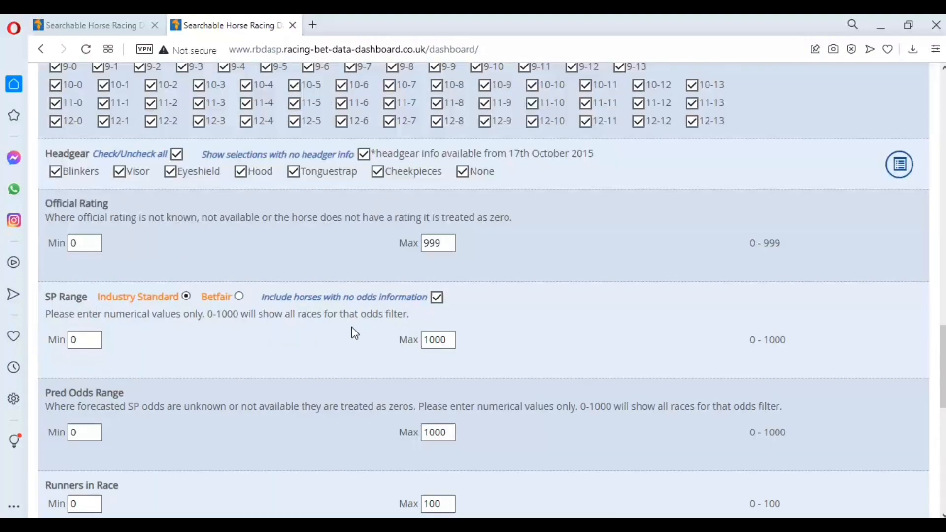
{"action": "scroll", "coordinate": [254, 327], "scroll_direction": "down", "scroll_amount": 8}
{"action": "left_click", "coordinate": [152, 314]}
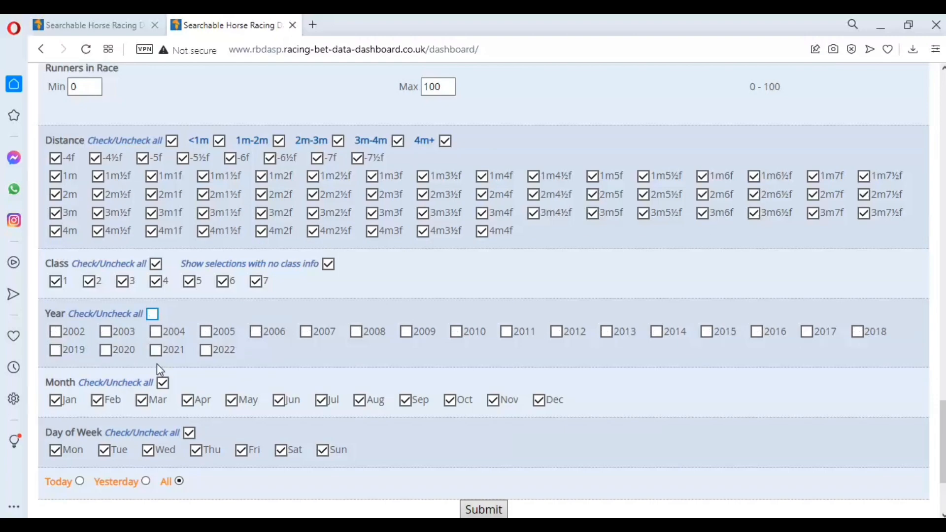
{"action": "left_click", "coordinate": [56, 350]}
{"action": "left_click", "coordinate": [163, 383]}
{"action": "left_click", "coordinate": [360, 400]}
Step: Submit the dashboard search, checking the system clock before and after to time the query
{"action": "scroll", "coordinate": [535, 395], "scroll_direction": "down", "scroll_amount": 1}
{"action": "scroll", "coordinate": [535, 394], "scroll_direction": "down", "scroll_amount": 2}
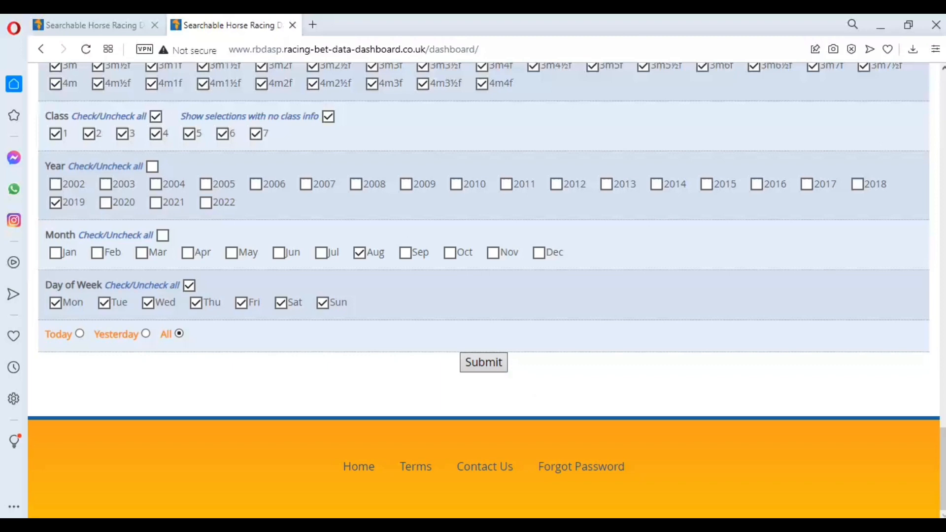
{"action": "left_click", "coordinate": [911, 528]}
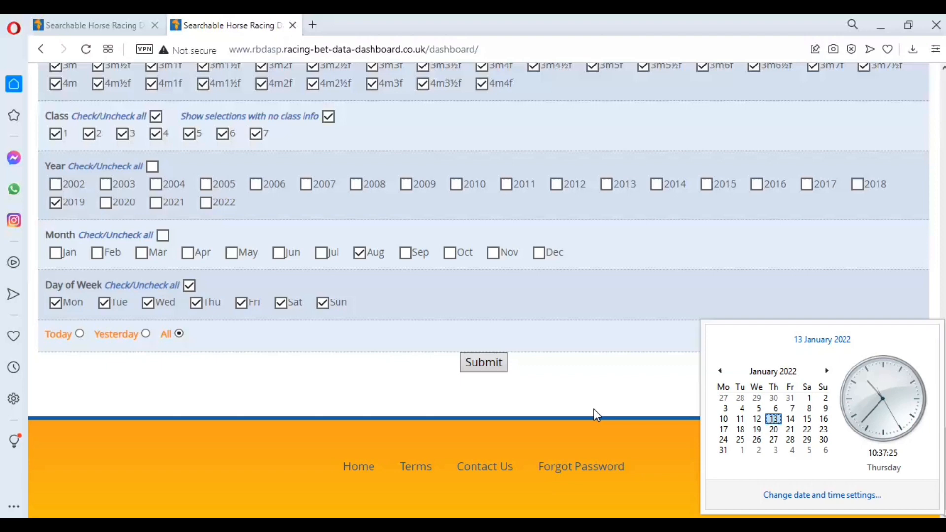
{"action": "left_click", "coordinate": [500, 374]}
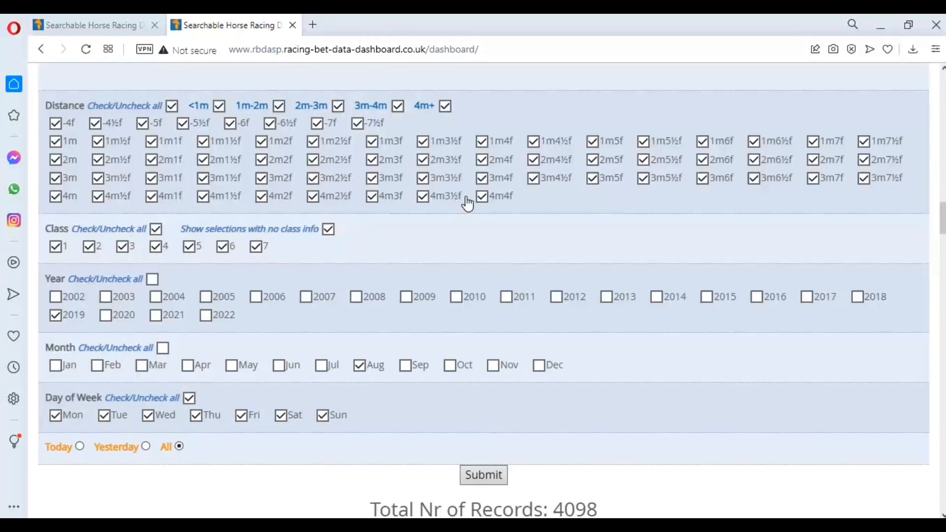
{"action": "scroll", "coordinate": [467, 202], "scroll_direction": "down", "scroll_amount": 9}
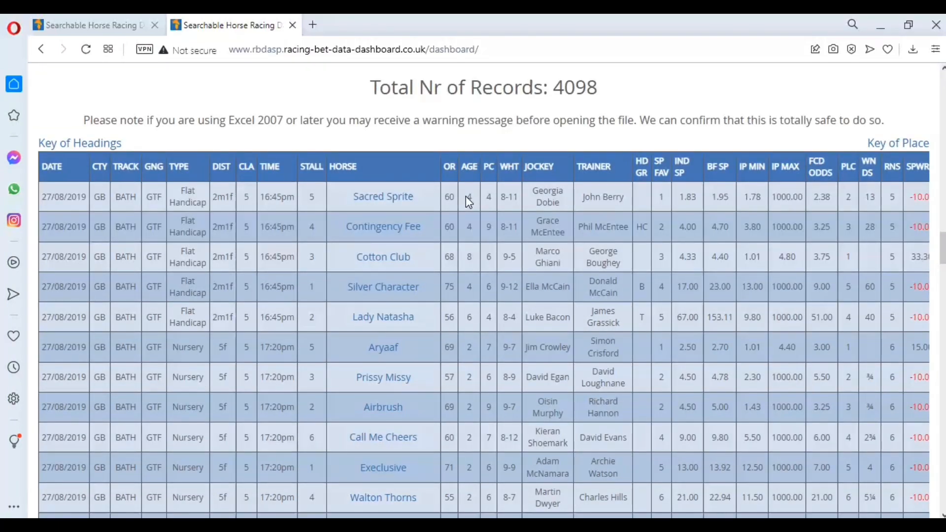
{"action": "left_click", "coordinate": [906, 524]}
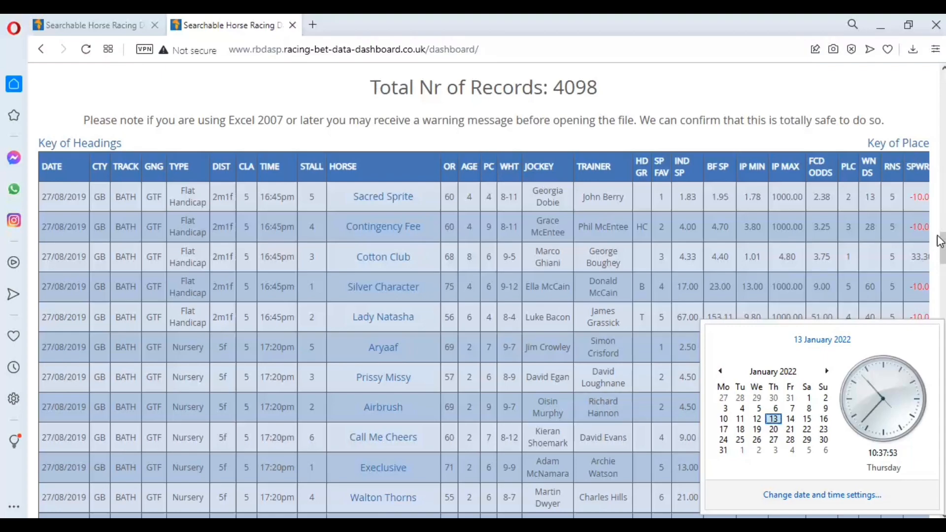
Step: Look over the dashboard results down to the Profitability table, and sort the records by date with the earliest first
{"action": "left_click_drag", "start_coordinate": [943, 249], "coordinate": [934, 443]}
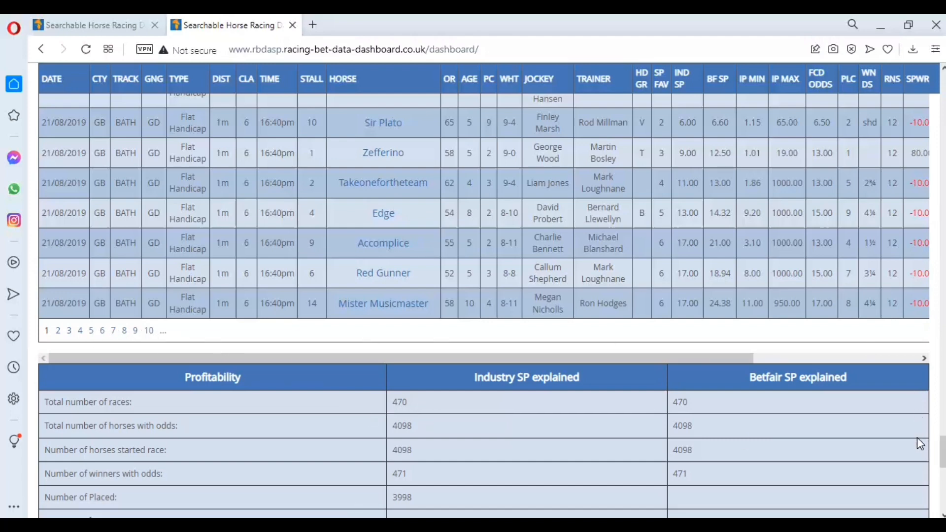
{"action": "left_click_drag", "start_coordinate": [942, 455], "coordinate": [942, 243]}
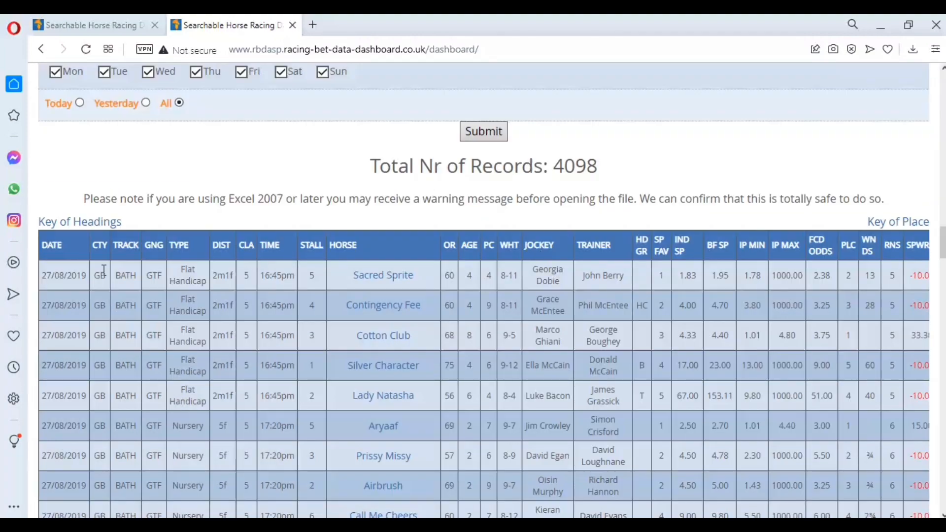
{"action": "left_click", "coordinate": [53, 245]}
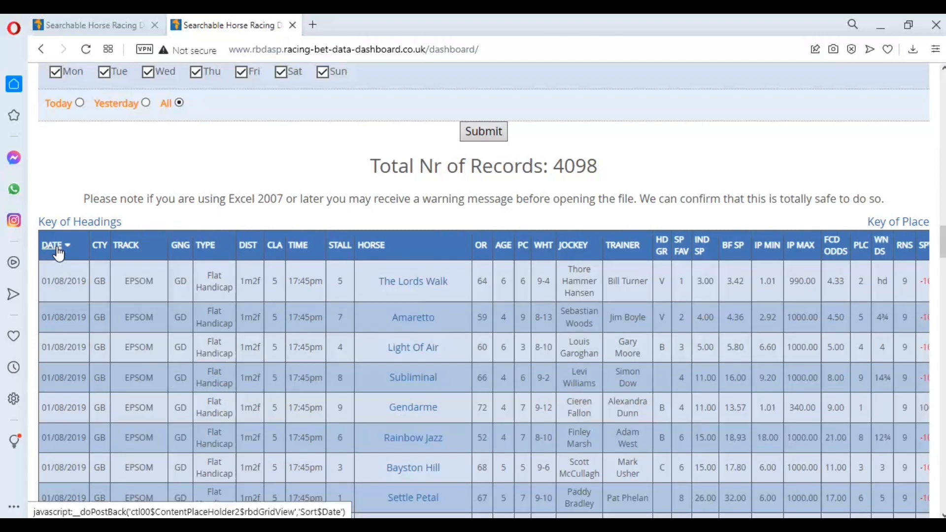